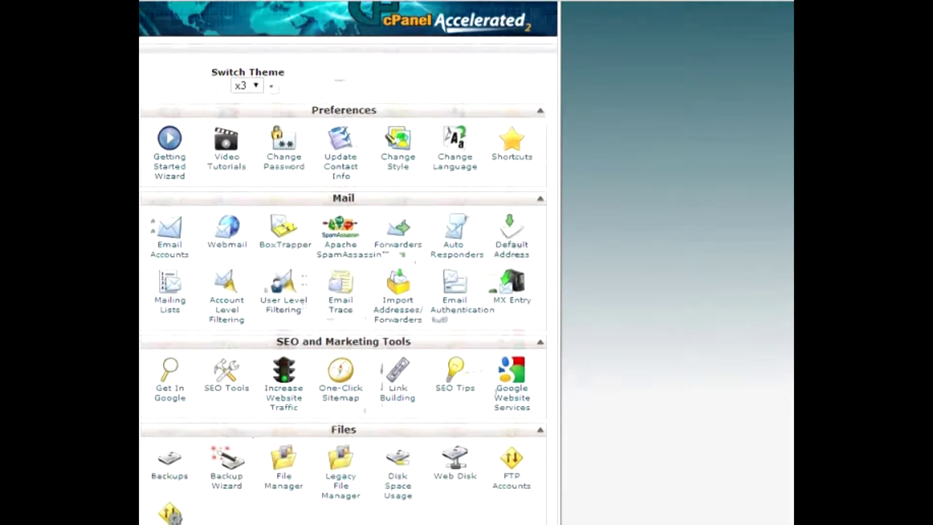
Open the File Manager on the home directory with hidden files shown
scroll(632, 141, "down", 2)
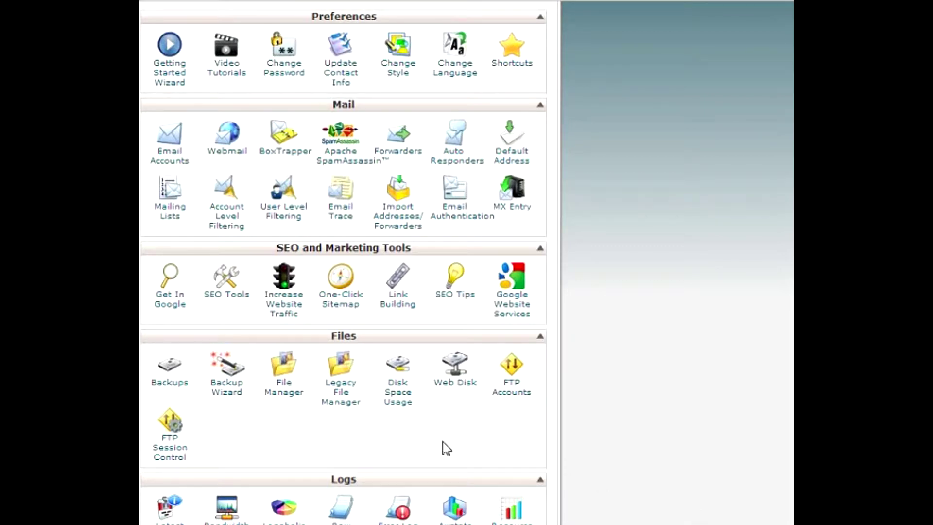
left_click(283, 391)
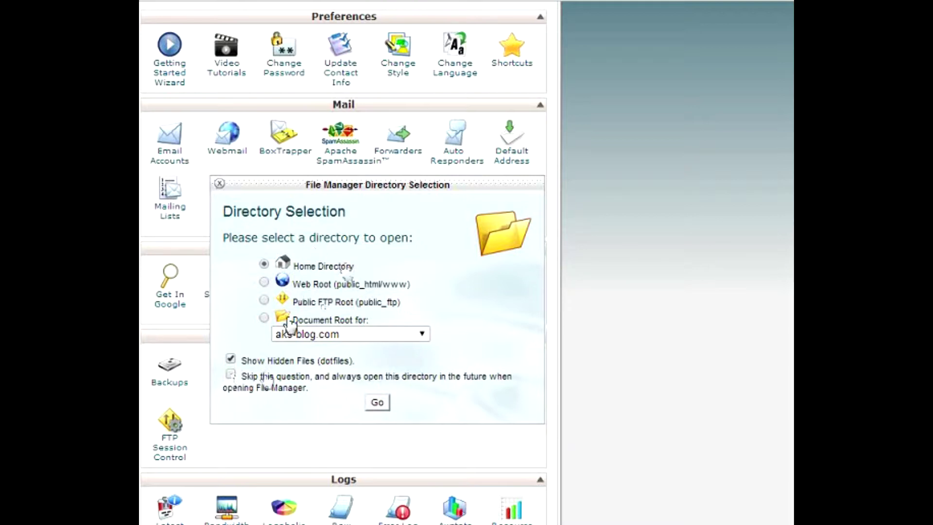
left_click(377, 404)
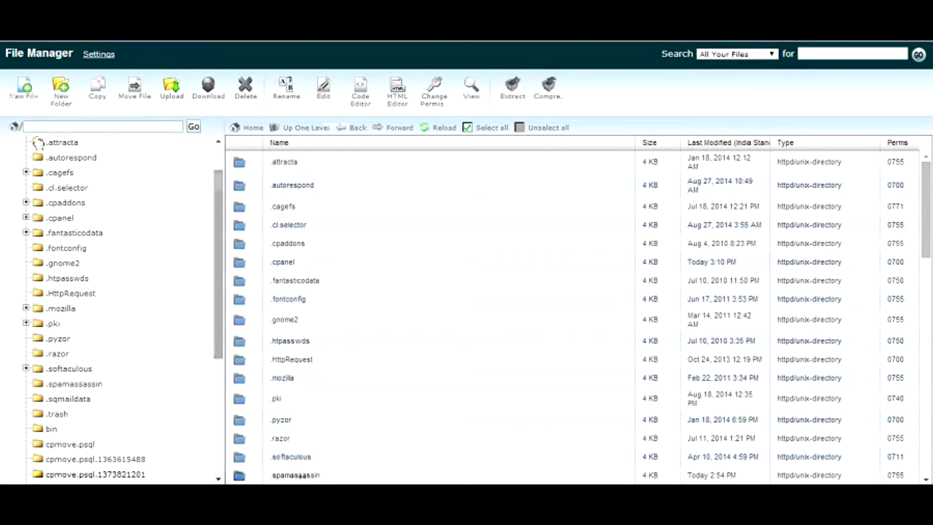
Expand the public_html folder and its blog subfolder in the directory tree
left_click(25, 127)
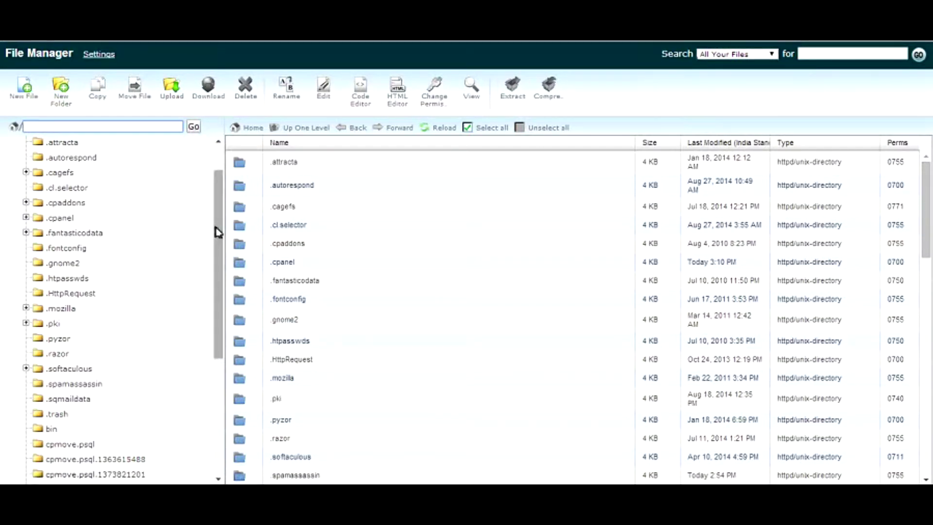
left_click_drag(218, 230, 219, 340)
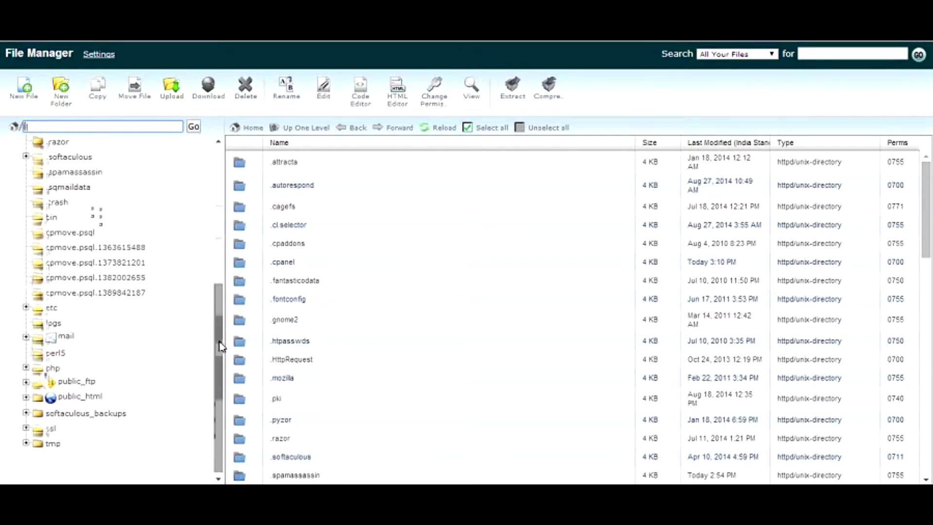
left_click(27, 397)
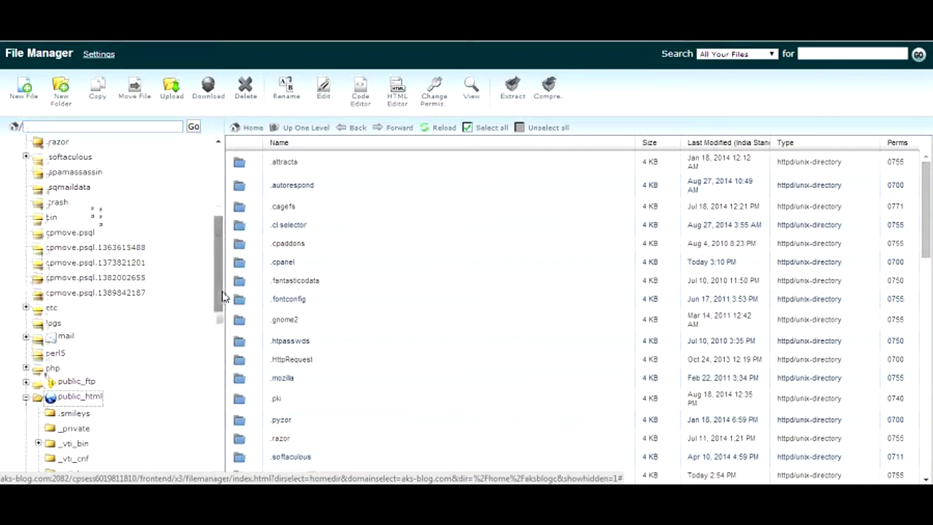
left_click_drag(222, 296, 222, 339)
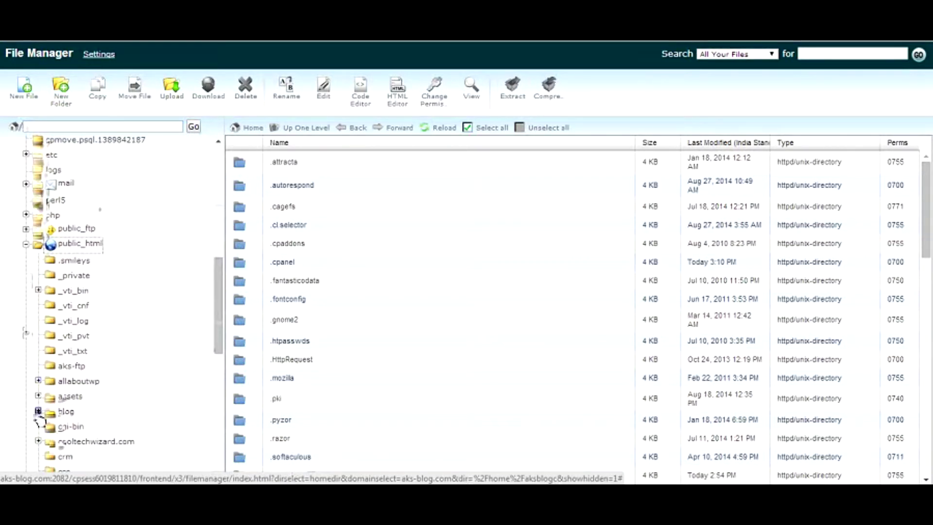
left_click(38, 412)
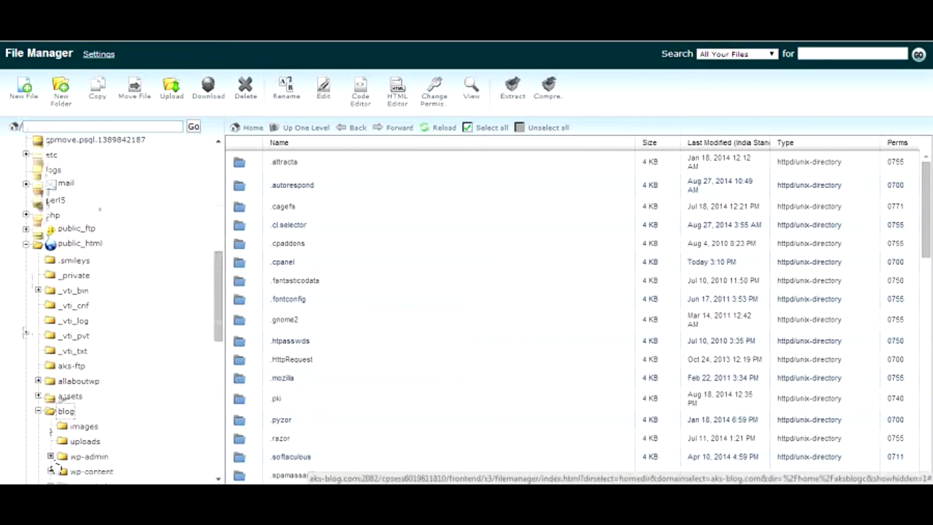
Expand wp-content and themes inside the blog folder, and display the contents of the twentyfourteen theme folder
left_click_drag(217, 338, 216, 372)
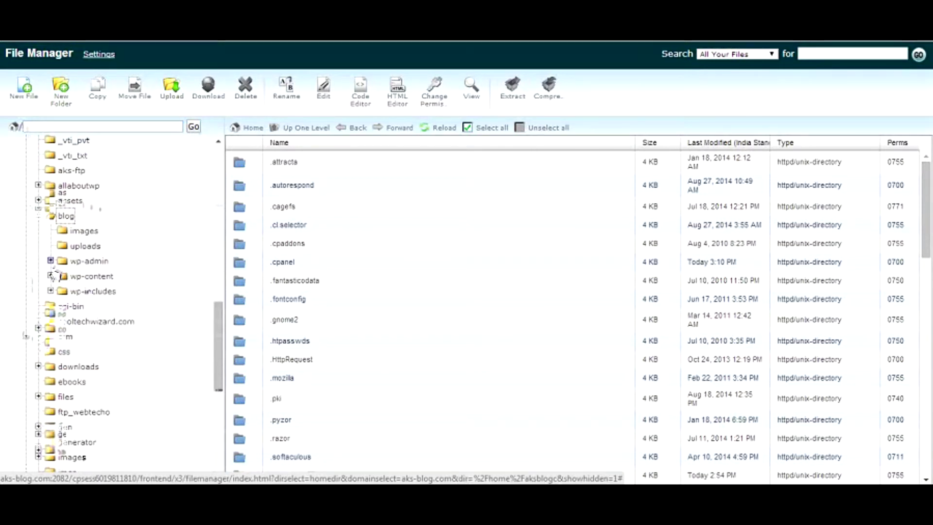
left_click(50, 276)
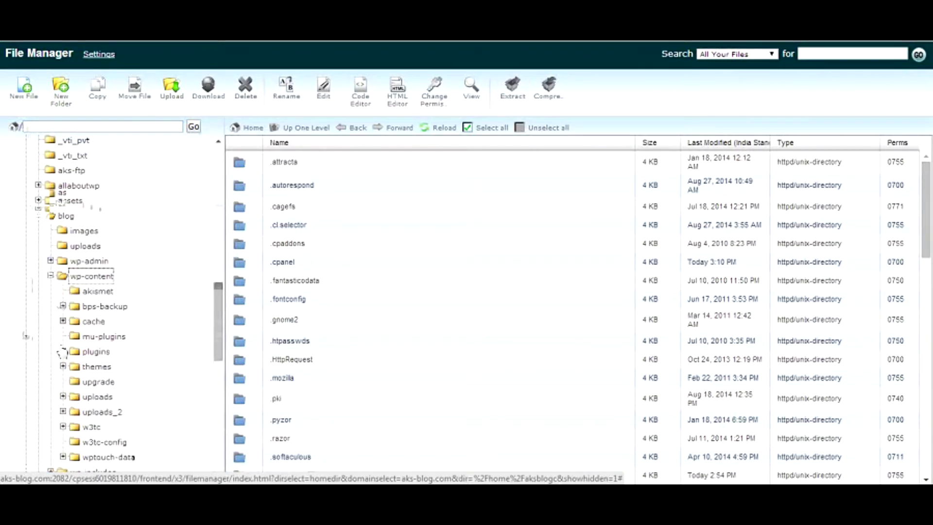
left_click(63, 366)
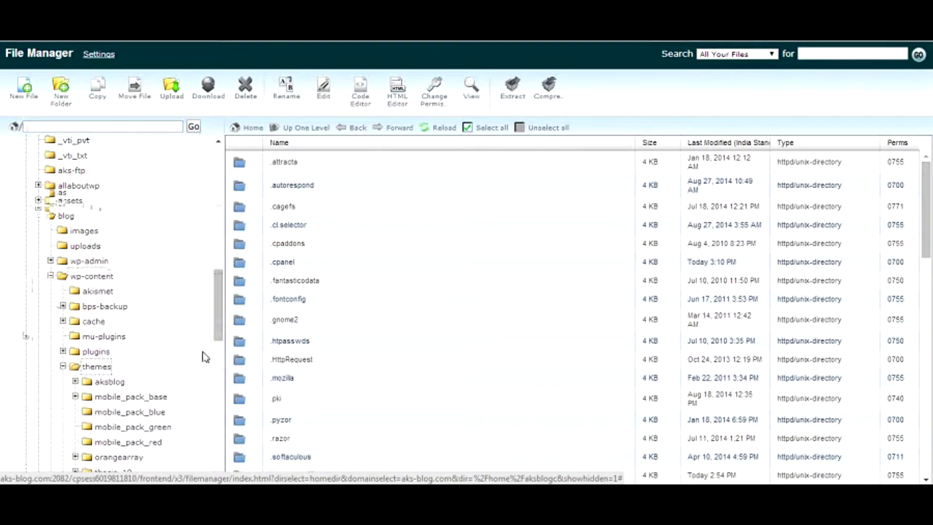
left_click_drag(218, 338, 219, 368)
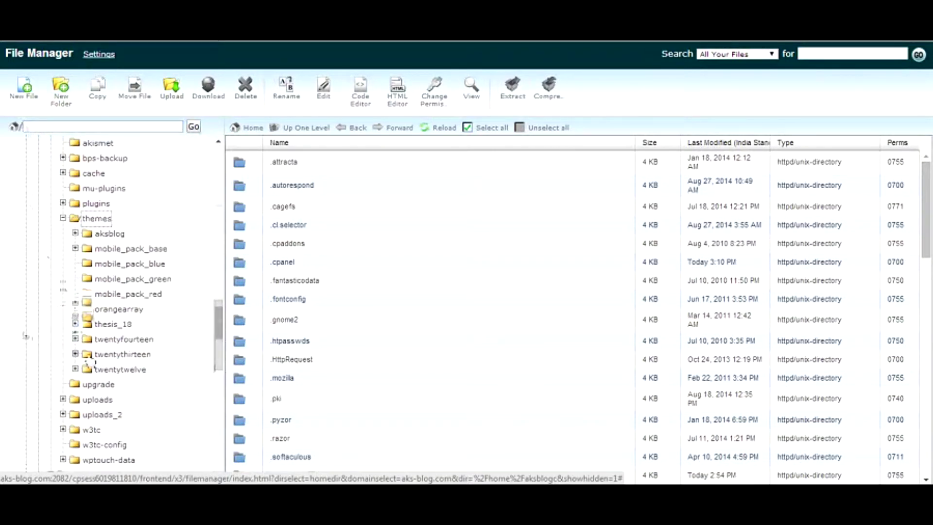
left_click(75, 340)
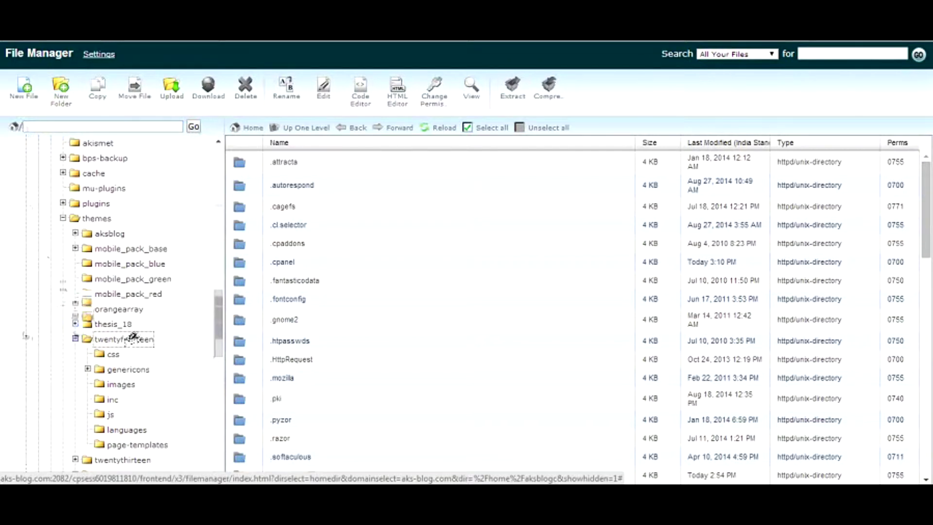
left_click(132, 338)
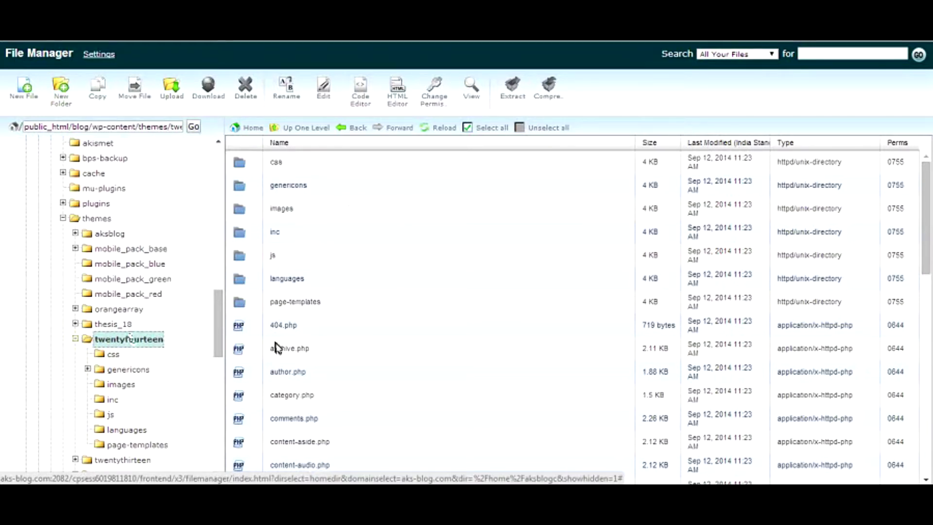
Find functions.php among the twentyfourteen theme files and request to open it in the Code Editor
left_click(278, 380)
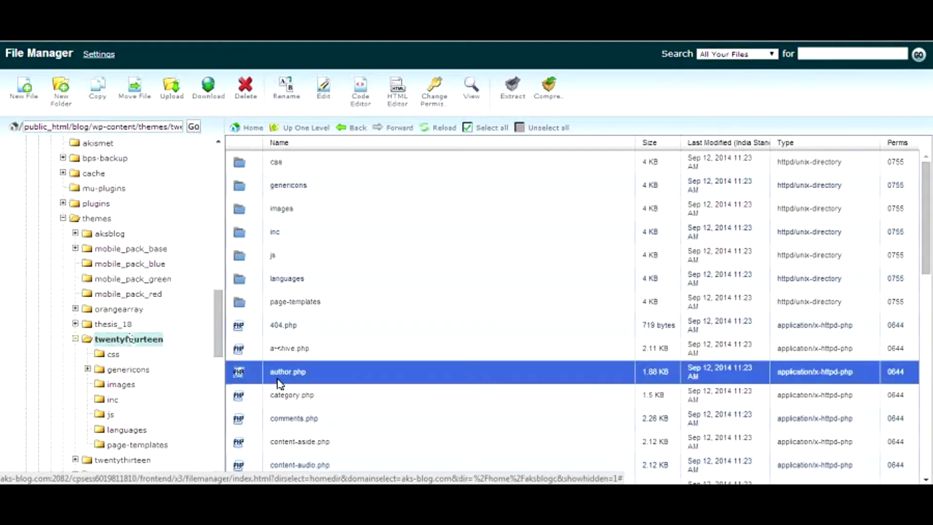
scroll(280, 384, "down", 10)
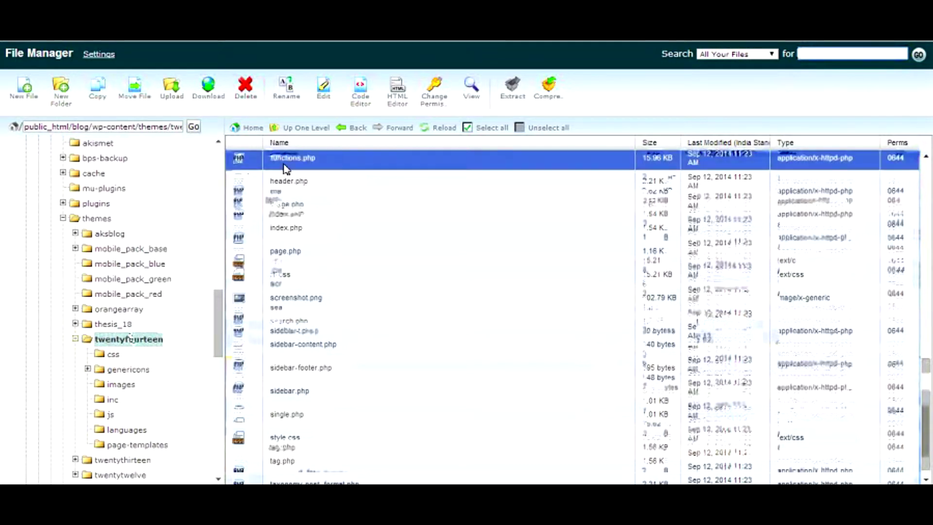
scroll(286, 168, "up", 10)
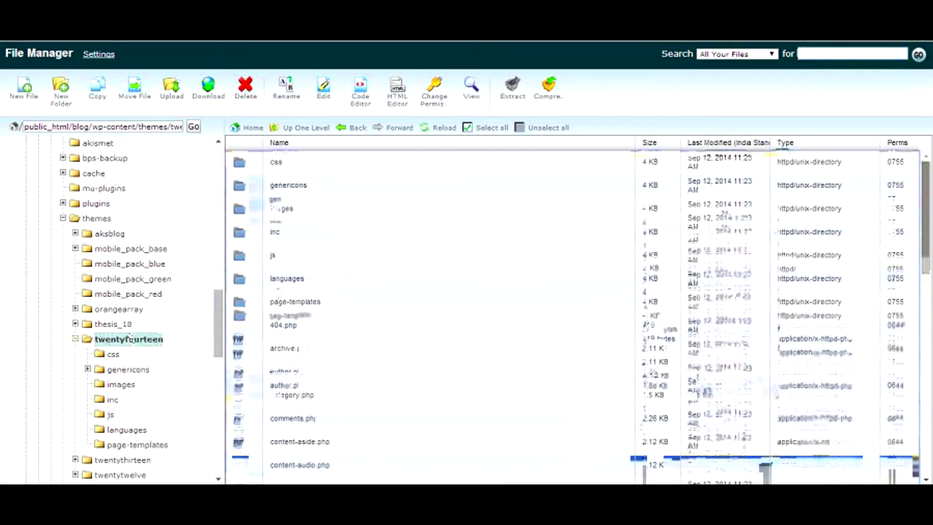
left_click(279, 372)
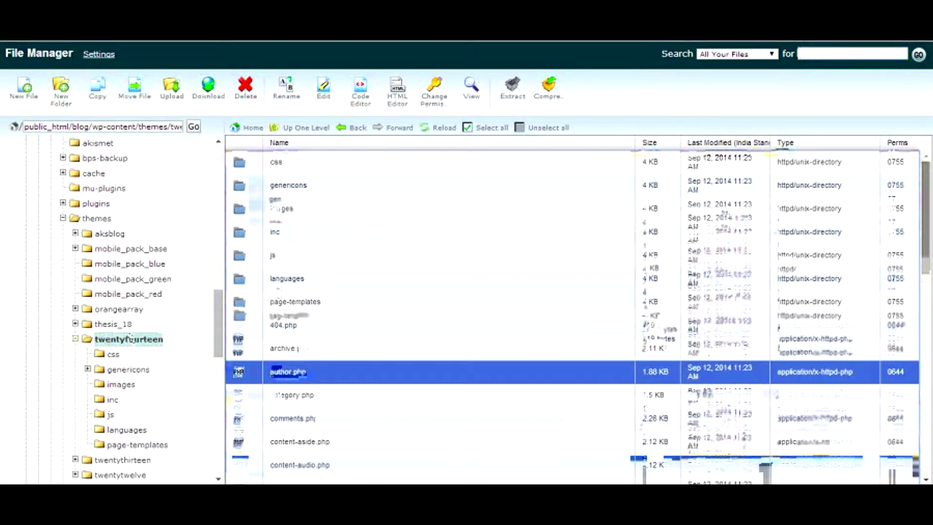
scroll(272, 374, "down", 5)
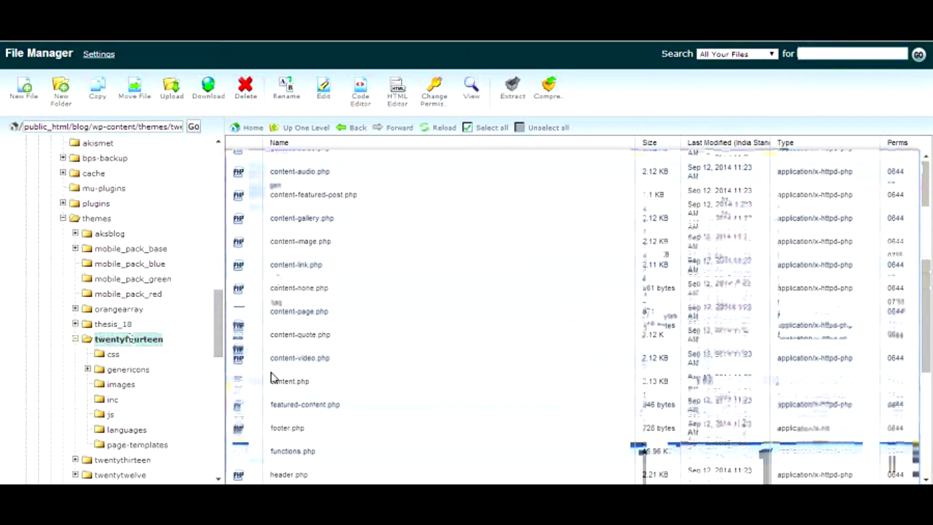
scroll(314, 383, "down", 5)
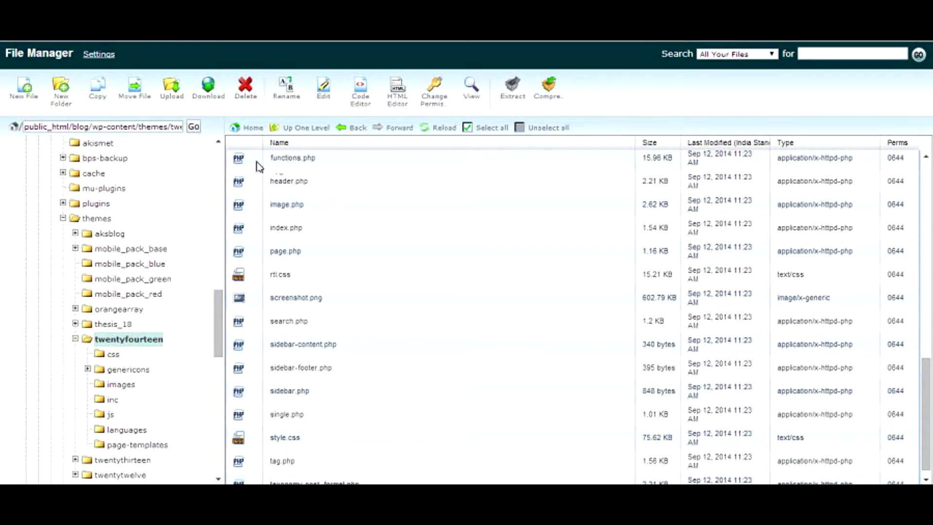
left_click(287, 166)
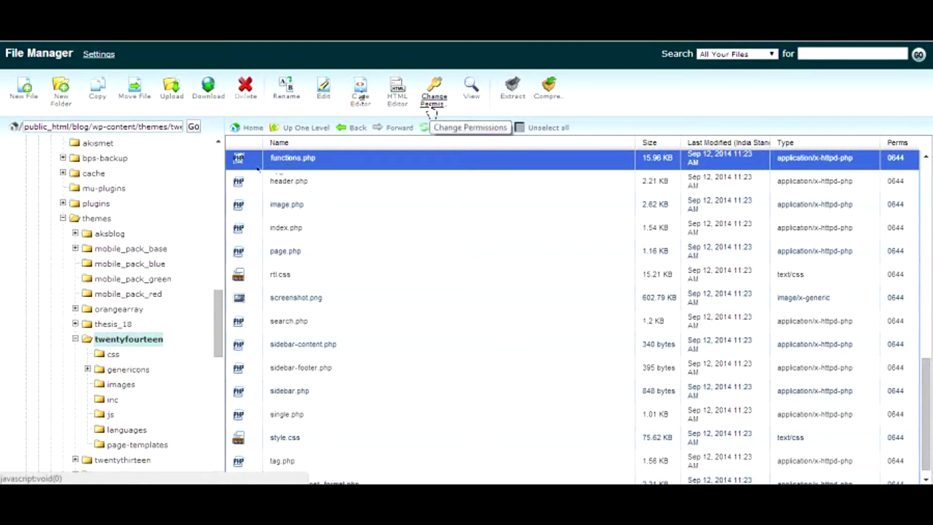
left_click(360, 104)
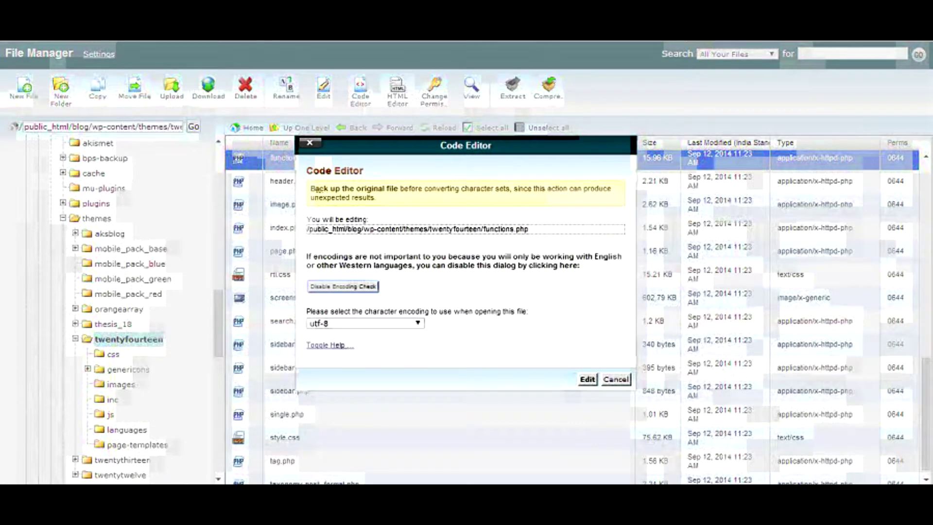
Review the backup notice and encoding choices, keep utf-8, and open functions.php for editing
left_click_drag(310, 188, 390, 201)
left_click(390, 201)
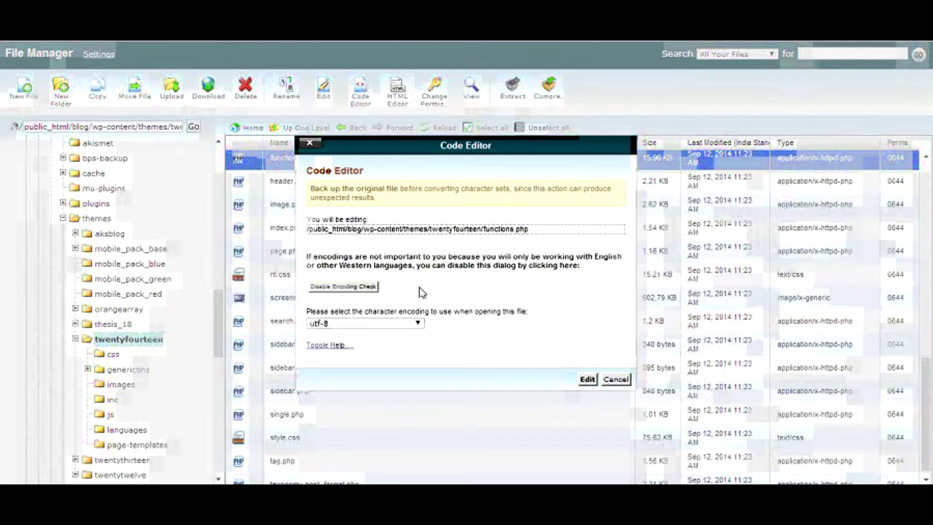
left_click(417, 326)
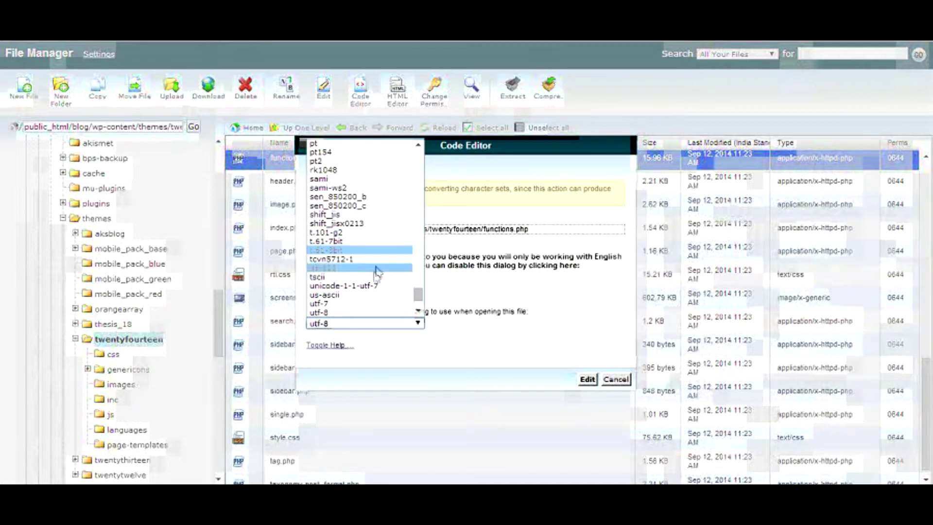
left_click(428, 343)
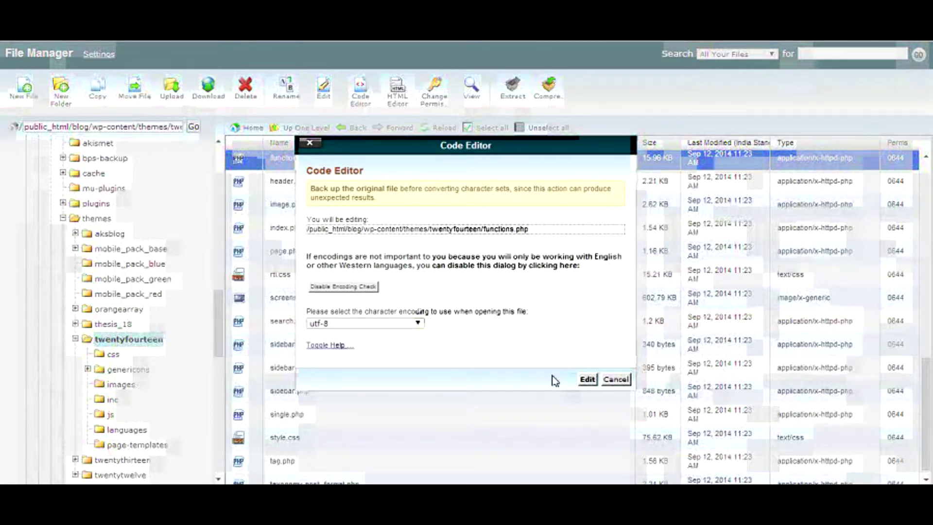
left_click(588, 380)
Examine the rest of the path of the file being edited
key("Right")
key("Right")
key("Right")
key("Right")
key("Right")
key("Right")
key("Right")
key("Right")
key("Right")
key("Right")
key("Right")
key("Right")
key("Right")
key("Right")
key("Right")
key("Right")
key("Right")
key("Right")
key("Right")
key("Right")
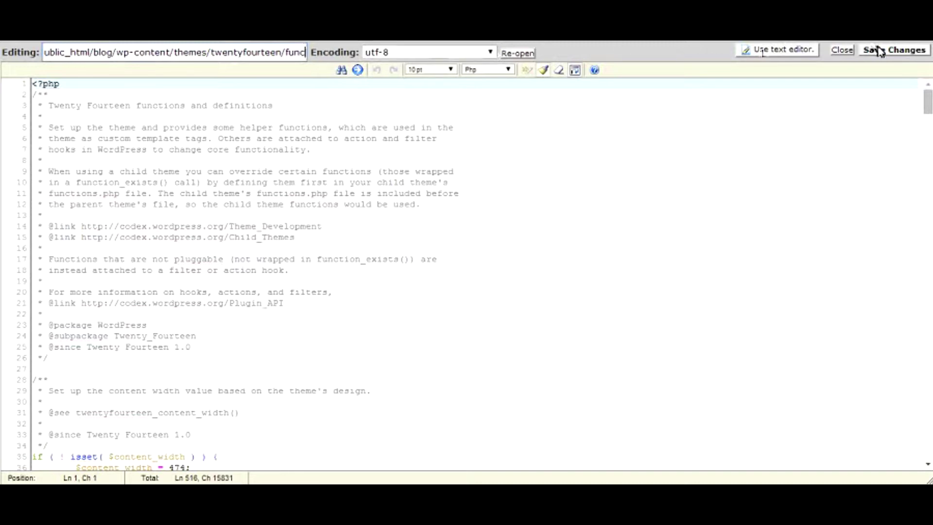
Place the cursor in the functions.php code and move it to the very end of the file
left_click(896, 53)
left_click(555, 273)
key("Down")
key("Down")
key("Down")
key("Down")
key("Down")
key("Down")
key("Down")
key("Down")
key("Down")
key("Down")
key("Down")
key("Down")
key("Down")
key("Down")
key("Down")
key("Down")
key("Down")
key("Down")
key("Down")
key("Down")
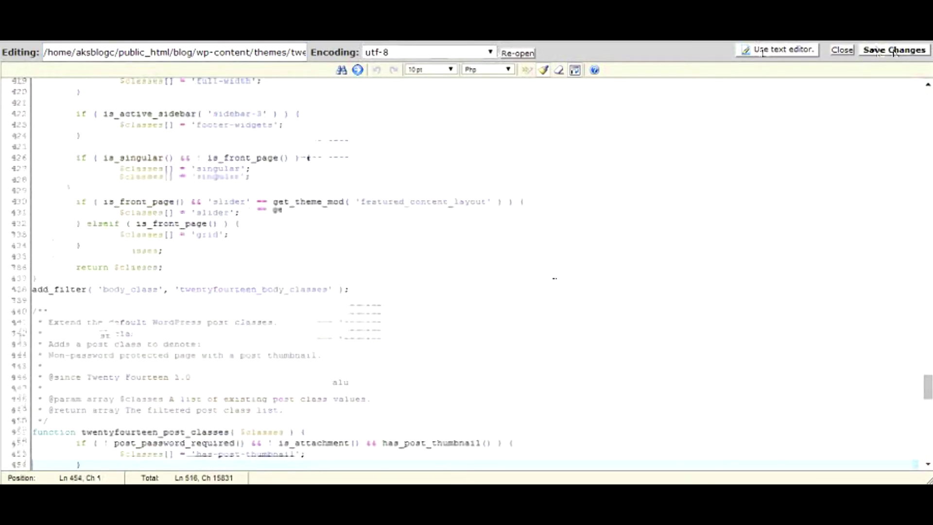
key("ctrl+End")
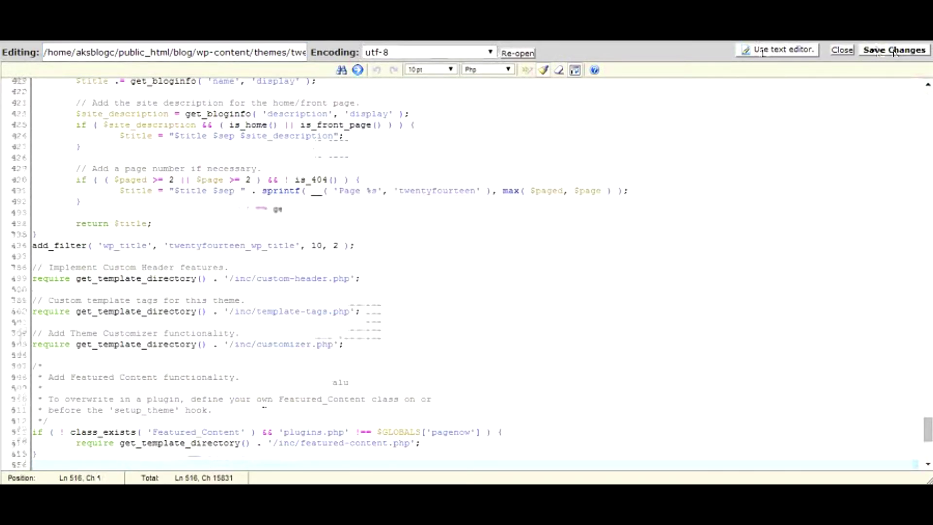
Add the test text "sadafwewwewefw" on the last line of functions.php, delete it again, and close the editor
type("sadafwewwewefw")
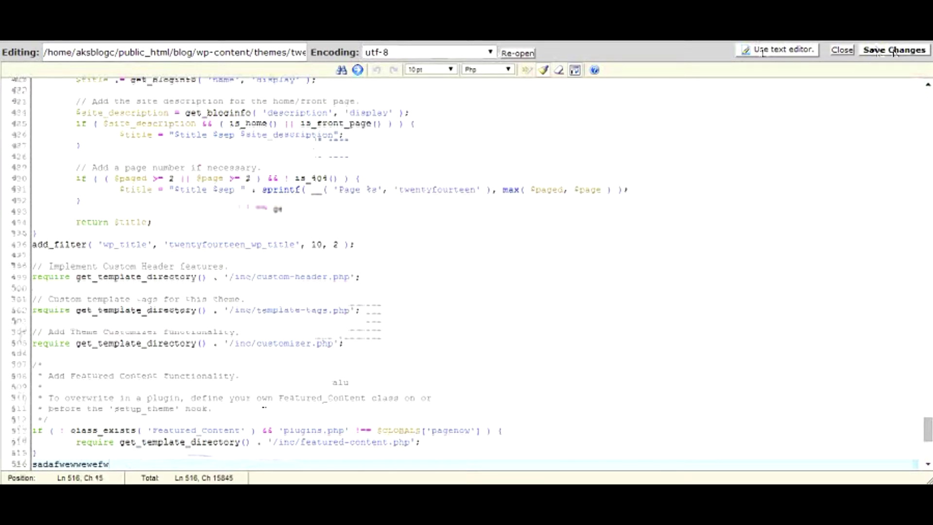
key("shift+Home")
key("BackSpace")
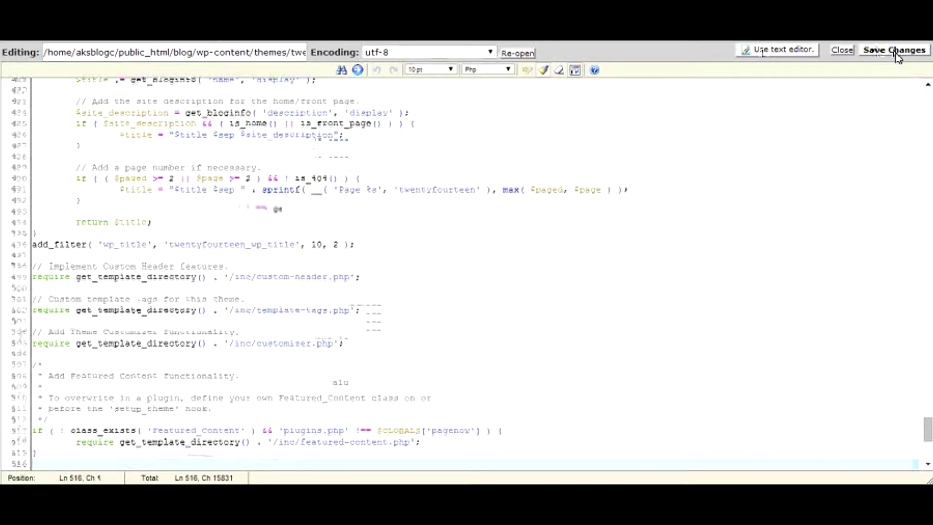
left_click(843, 51)
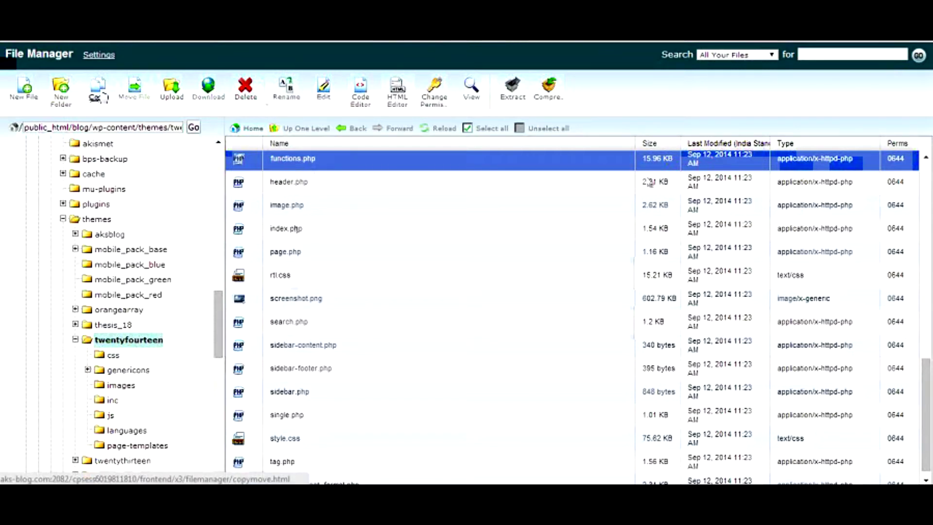
View the upload page for the twentyfourteen folder and its file chooser, and leave without choosing a file
left_click(166, 100)
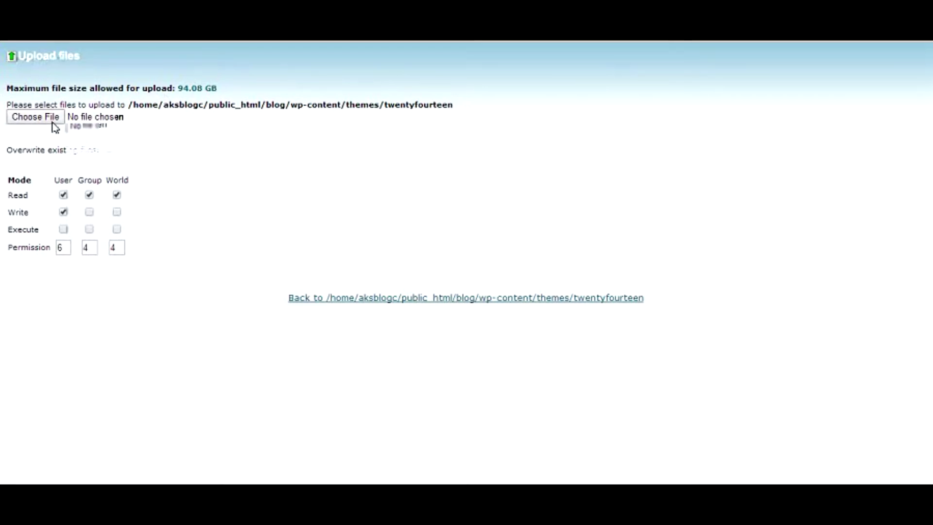
left_click(35, 118)
left_click(796, 311)
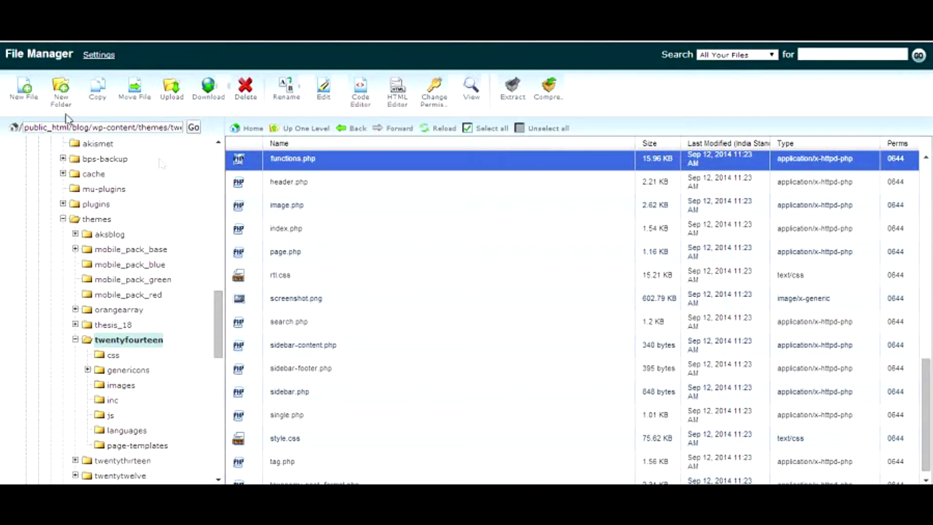
Enter test.php as the name for a new file in the twentyfourteen folder, clear the name, and cancel the creation
left_click(24, 87)
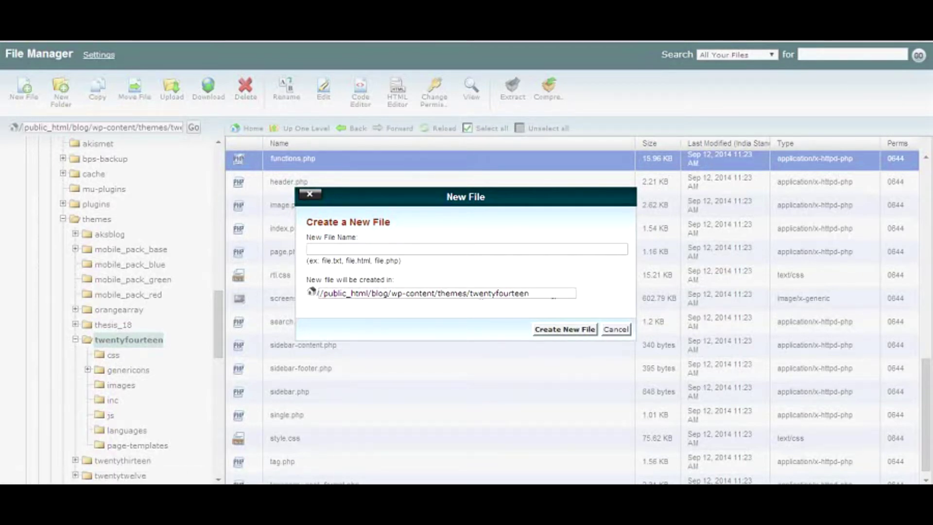
left_click_drag(528, 293, 320, 294)
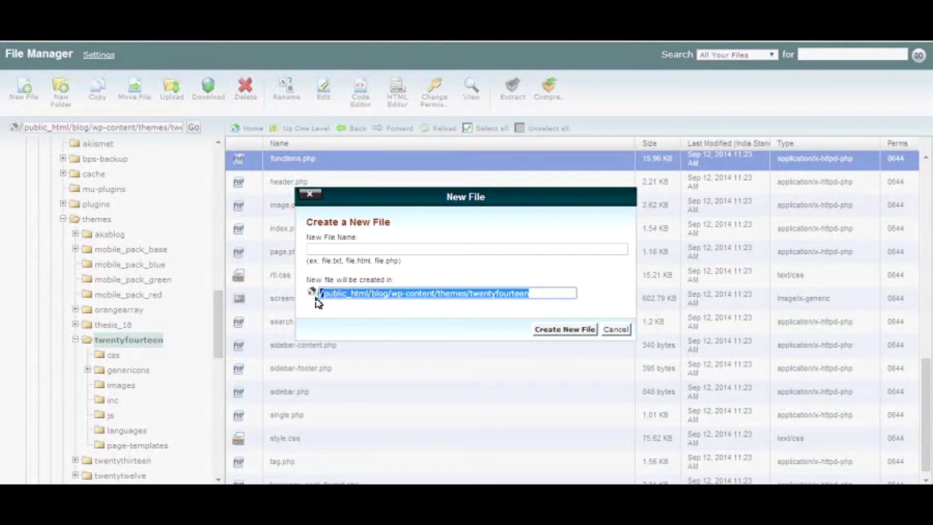
left_click(344, 249)
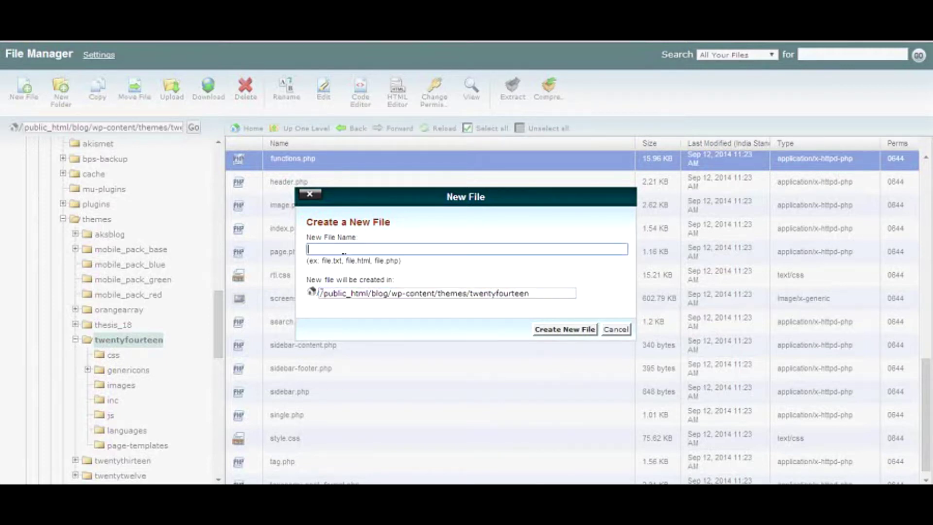
type("test.pph")
key("BackSpace")
type("h")
key("BackSpace")
key("BackSpace")
key("BackSpace")
key("BackSpace")
key("BackSpace")
key("BackSpace")
key("BackSpace")
left_click(624, 331)
View the options for creating a folder in twentyfourteen and for copying functions.php, and cancel both
left_click(67, 106)
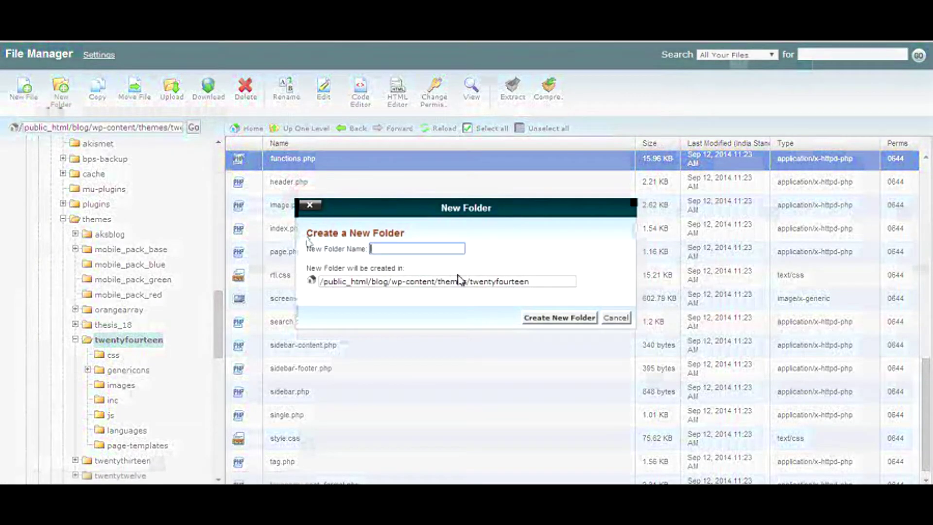
left_click(617, 319)
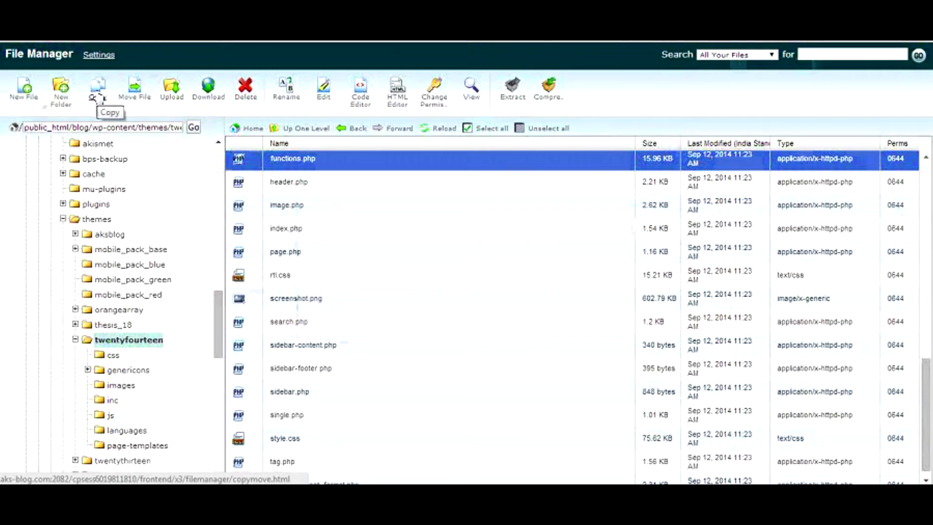
left_click(99, 96)
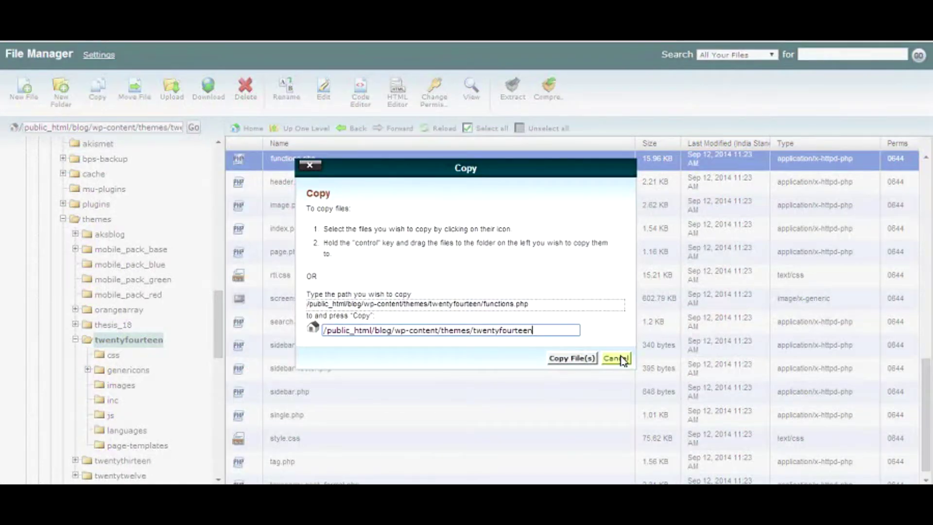
left_click(618, 359)
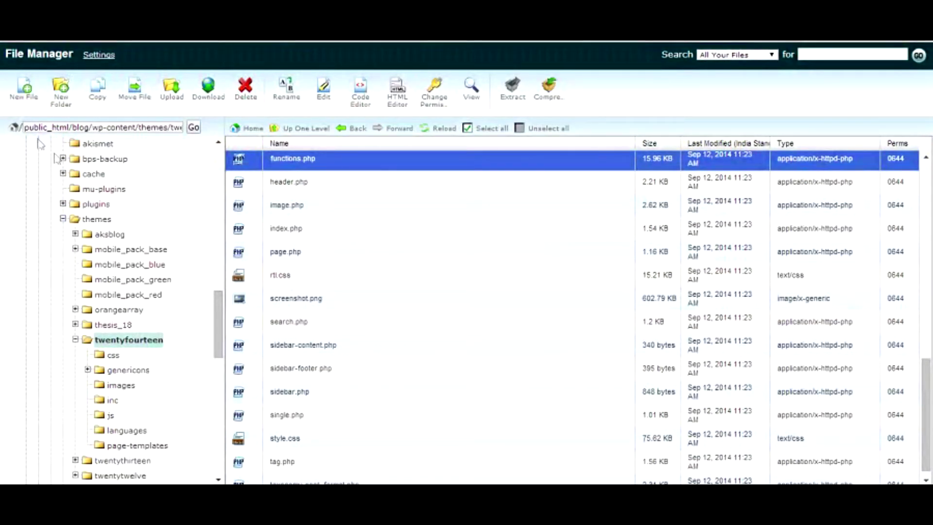
Copy the current folder path, paste it as the destination for copying functions.php, and cancel the copy
left_click_drag(25, 127, 210, 152)
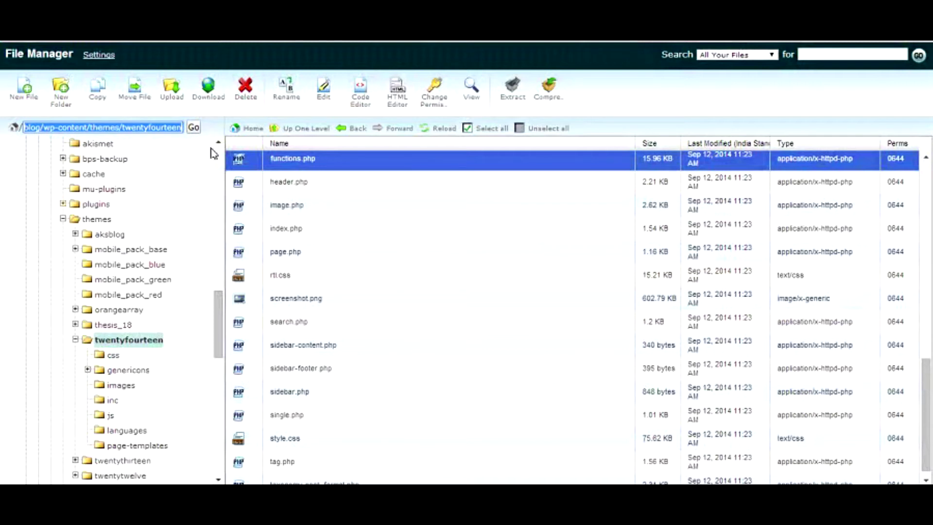
left_click(97, 88)
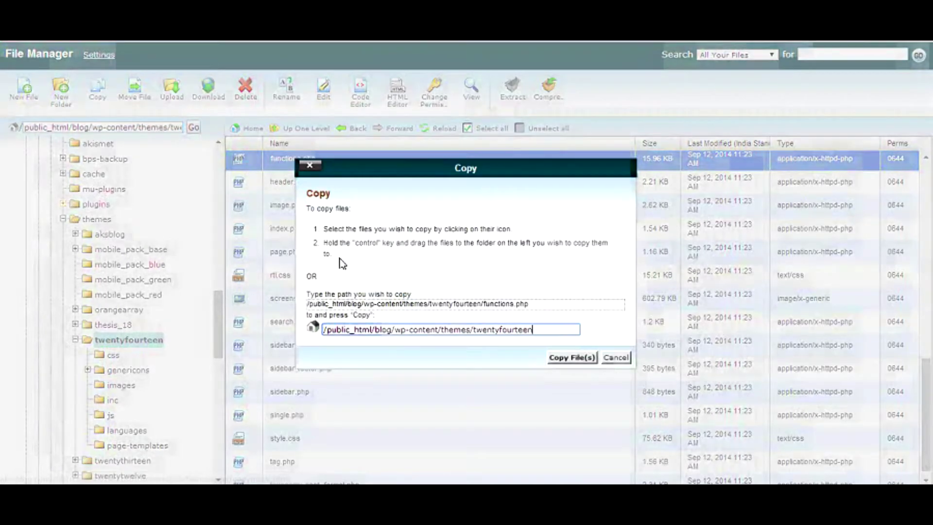
left_click_drag(532, 330, 324, 330)
key("BackSpace")
key("ctrl+v")
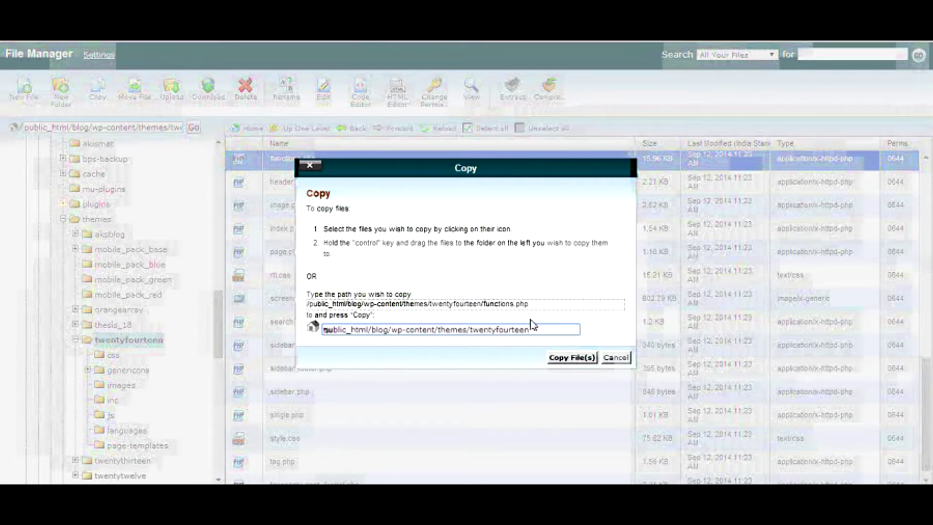
left_click(612, 357)
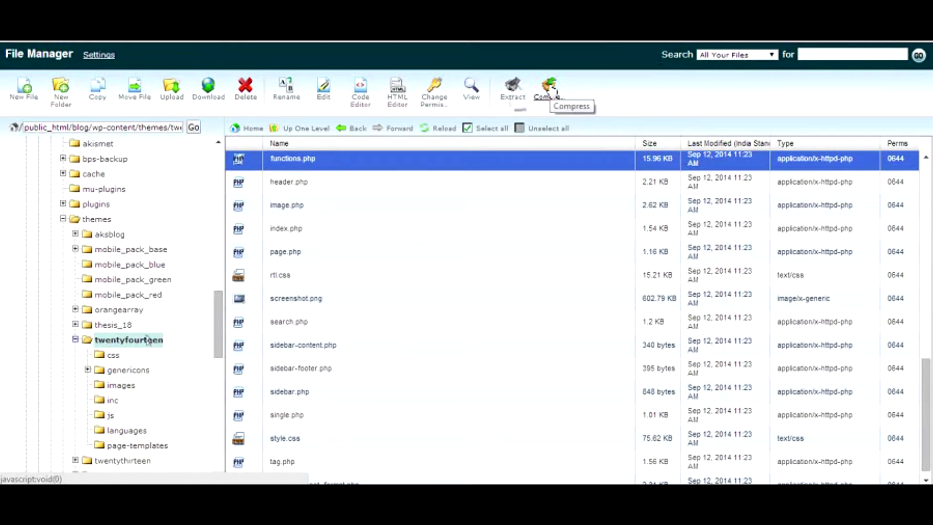
Download functions.php to the computer, and view its permission settings without changing them
left_click(204, 92)
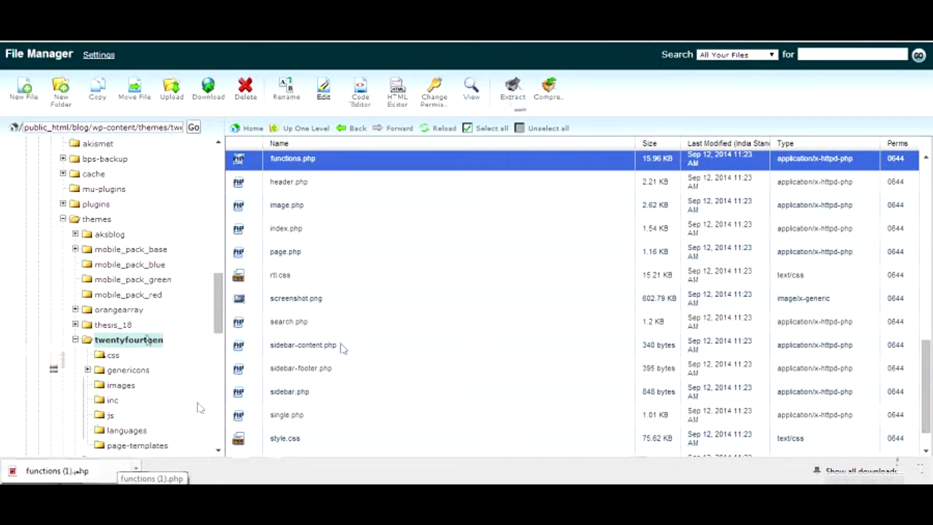
left_click(438, 103)
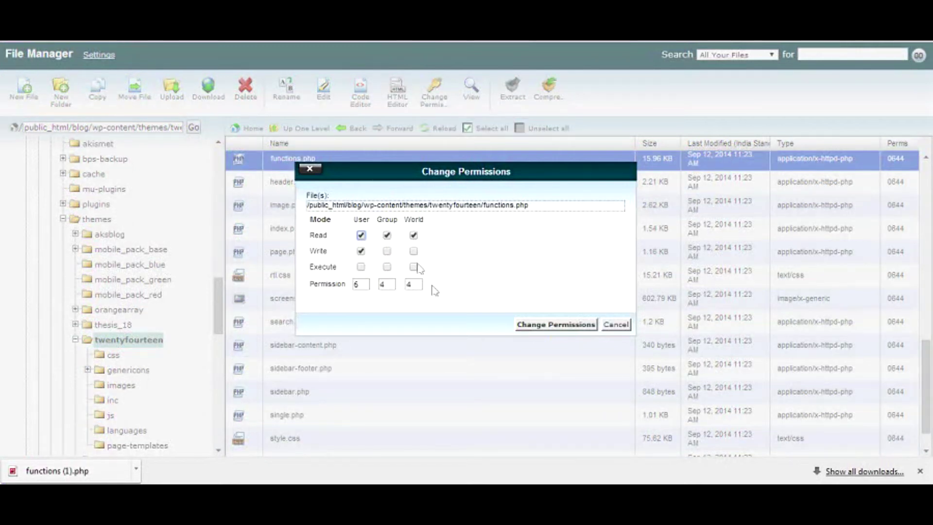
left_click(624, 329)
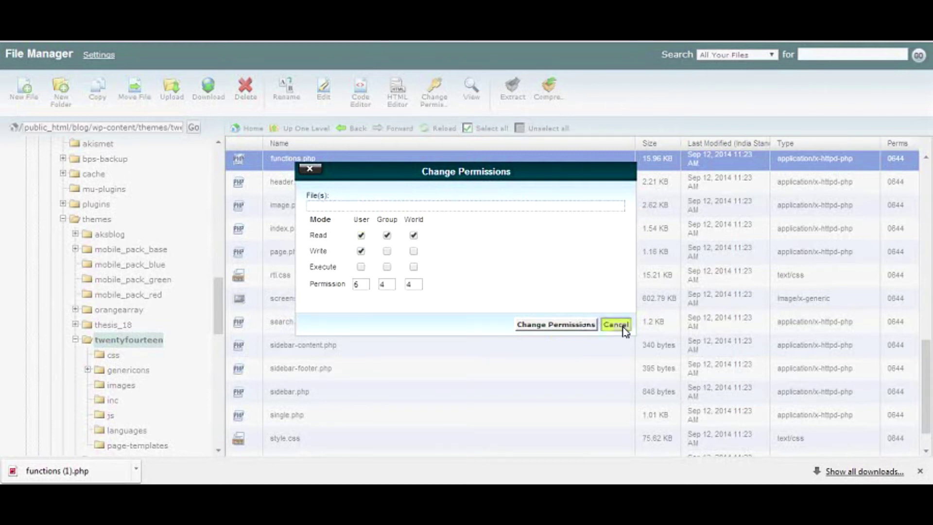
Search all files for functions.php, look through the list of matching paths, and close the results
left_click(814, 57)
type("fun")
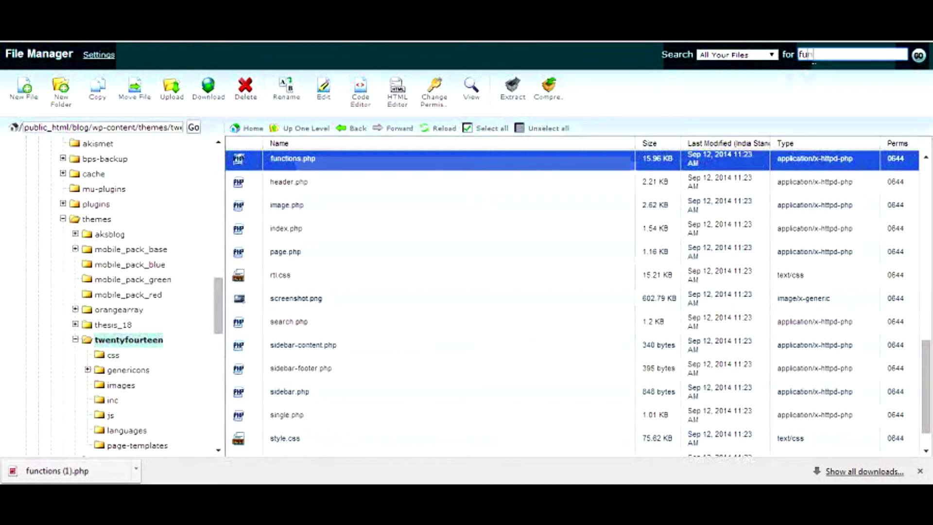
type("ctions.php")
left_click(772, 55)
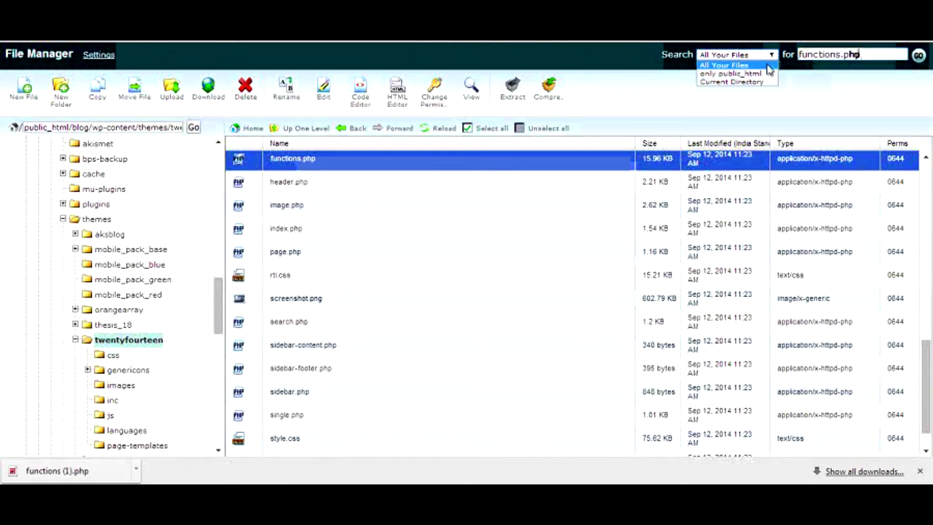
left_click(920, 58)
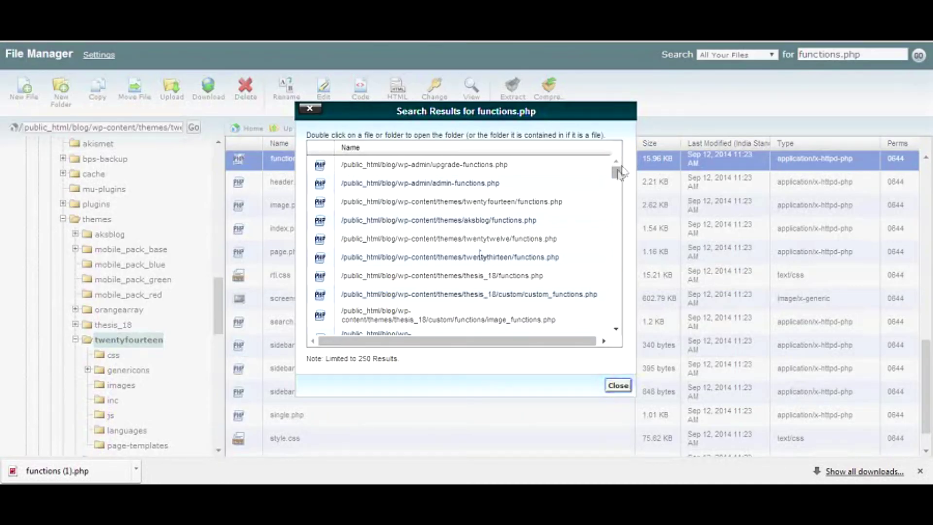
left_click(617, 184)
left_click_drag(618, 184, 617, 199)
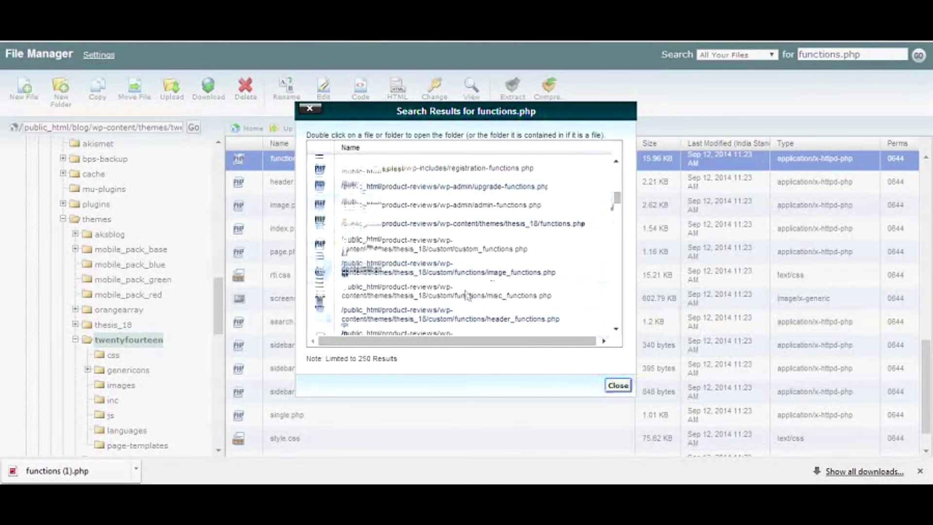
left_click(618, 386)
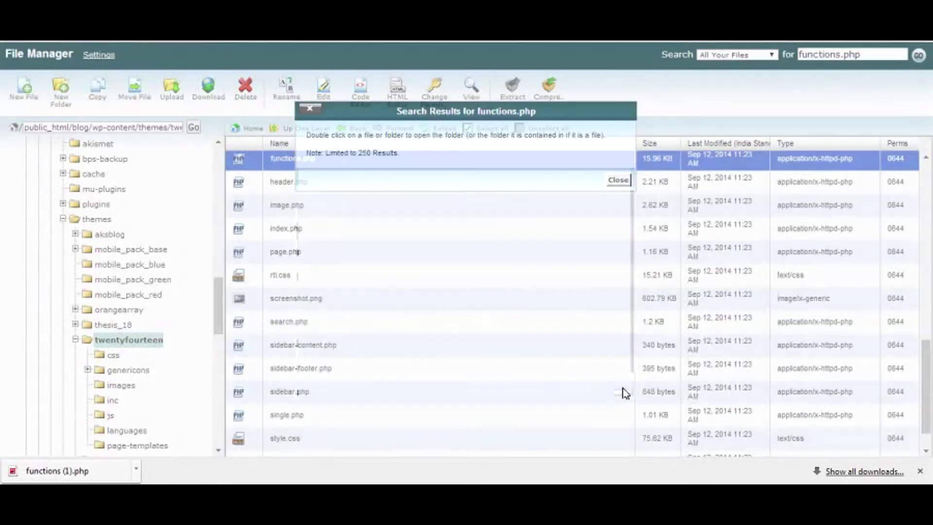
View the File Manager preferences and the Code Editor's encoding options for functions.php, and cancel both
left_click(107, 59)
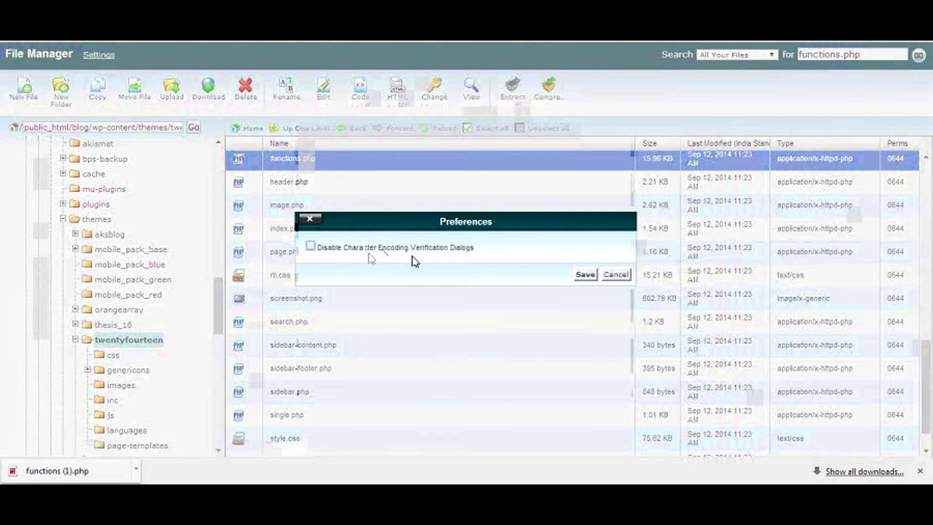
left_click(615, 275)
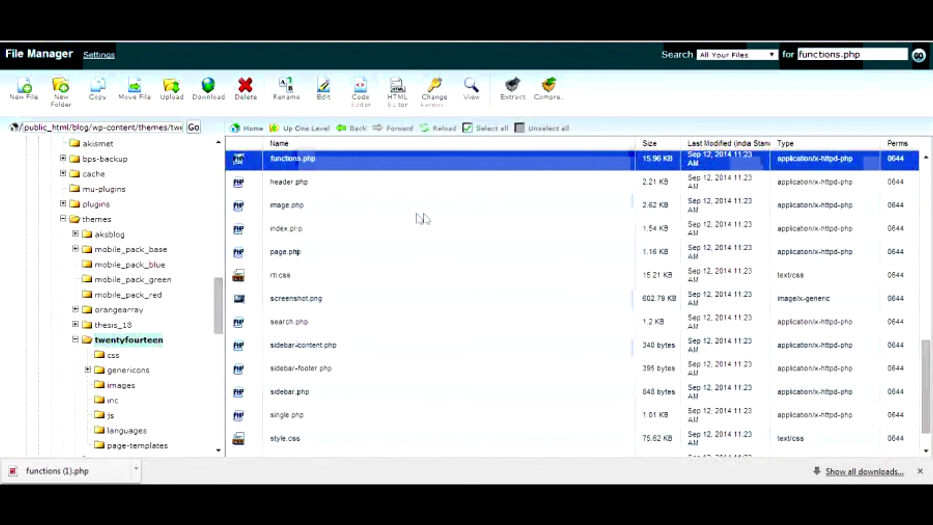
left_click(364, 107)
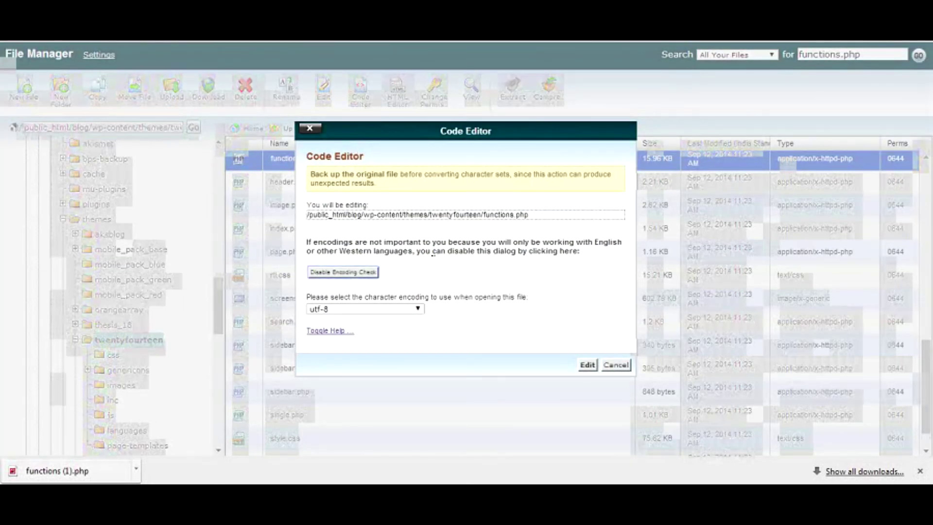
left_click(616, 365)
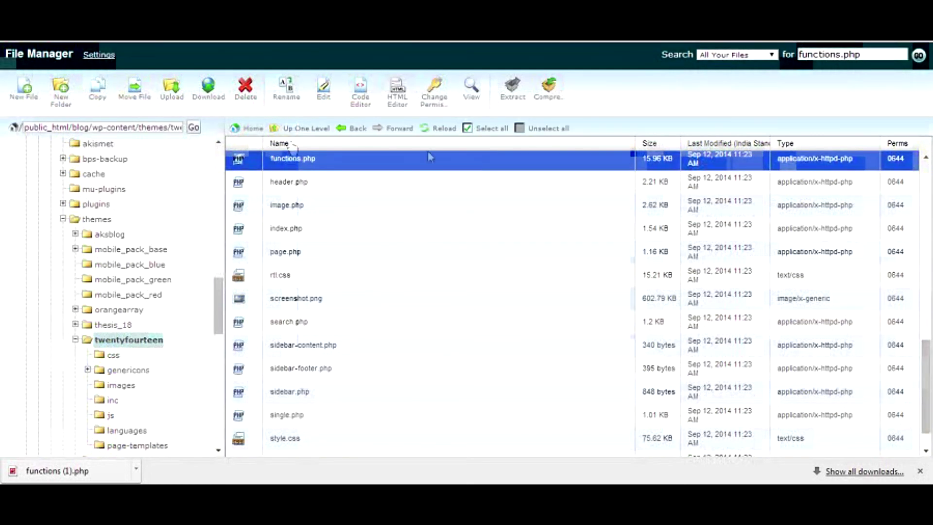